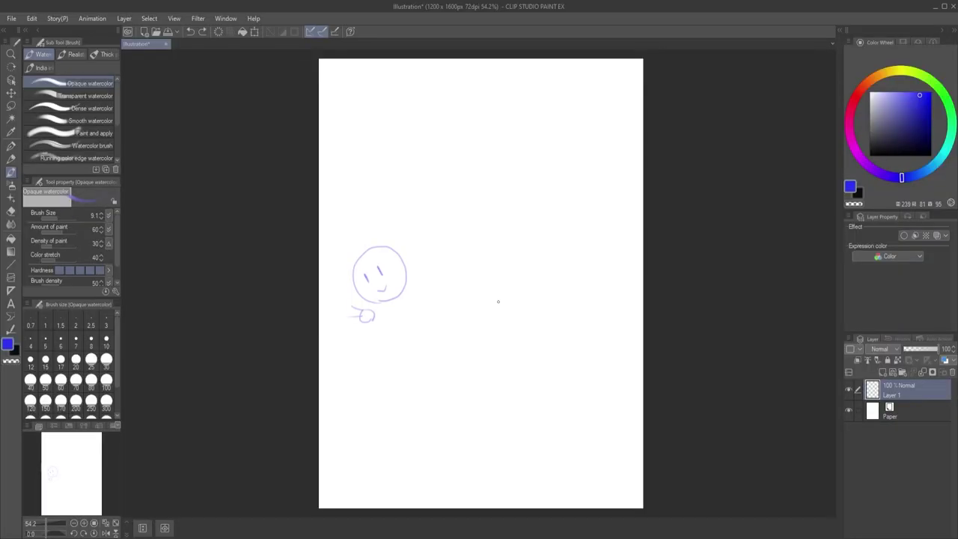
Step: Draw a larger second head circle right of the first, removing the stray bottom stroke
drag(468, 307, 507, 258)
mouse_move(470, 233)
mouse_down()
mouse_move(473, 299)
mouse_move(488, 303)
mouse_move(511, 238)
mouse_move(524, 277)
mouse_move(512, 301)
mouse_move(491, 305)
mouse_move(517, 292)
mouse_up()
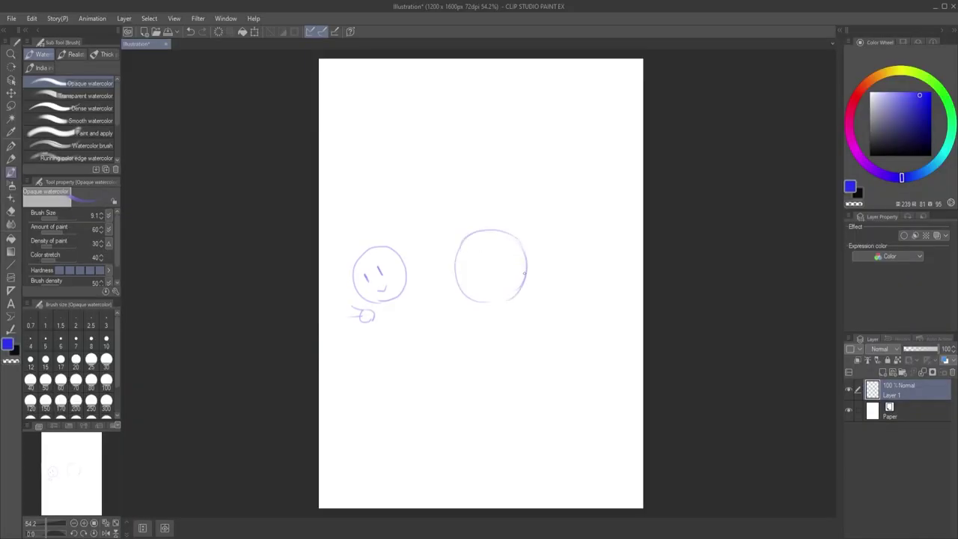
key(ctrl+z)
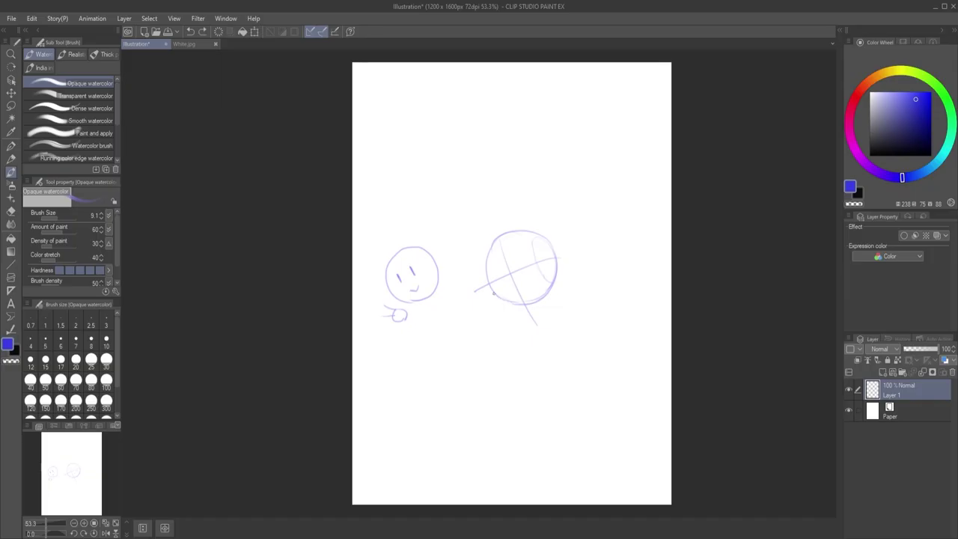
Step: Sketch the jaw curve under the right head circle, retrying strokes with undo and redo
mouse_move(504, 309)
mouse_down()
mouse_move(532, 315)
mouse_move(556, 297)
mouse_up()
key(ctrl+z)
key(ctrl+z)
key(ctrl+z)
key(ctrl+z)
key(ctrl+z)
key(ctrl+y)
key(ctrl+z)
key(ctrl+y)
Step: Add a cross guideline through the right head and the first short eye strokes
drag(557, 266, 473, 301)
mouse_move(543, 274)
mouse_down()
mouse_move(526, 277)
mouse_move(541, 275)
mouse_up()
mouse_move(510, 290)
mouse_down()
mouse_move(500, 289)
mouse_move(517, 308)
mouse_up()
key(ctrl+z)
key(ctrl+z)
Step: Mark the left eye and add iris and pupil detail to the right eye
drag(503, 290, 509, 292)
drag(529, 280, 538, 290)
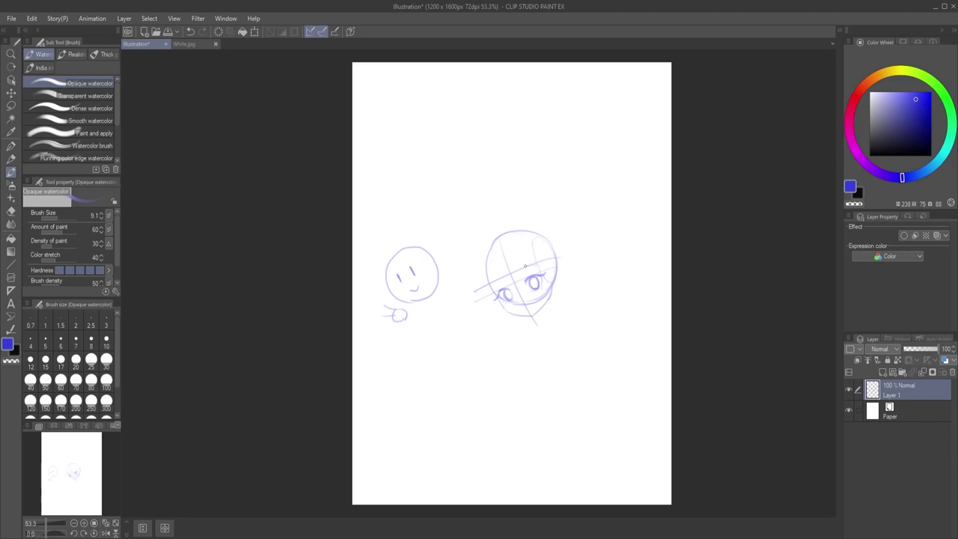
Step: Draw eyebrow strokes above both eyes and a tiny mark on the face
drag(520, 269, 533, 266)
drag(494, 284, 503, 277)
click(511, 281)
Step: Add a pupil dot to the right eye and long hair strands down both sides
click(534, 282)
mouse_move(494, 274)
mouse_down()
mouse_move(519, 274)
mouse_move(496, 297)
mouse_move(508, 334)
mouse_up()
key(ctrl+z)
key(ctrl+z)
key(ctrl+z)
Step: Sketch the arc over the crown and extra hair strands on both sides
key(ctrl+z)
drag(539, 264, 546, 305)
key(ctrl+z)
drag(540, 263, 550, 336)
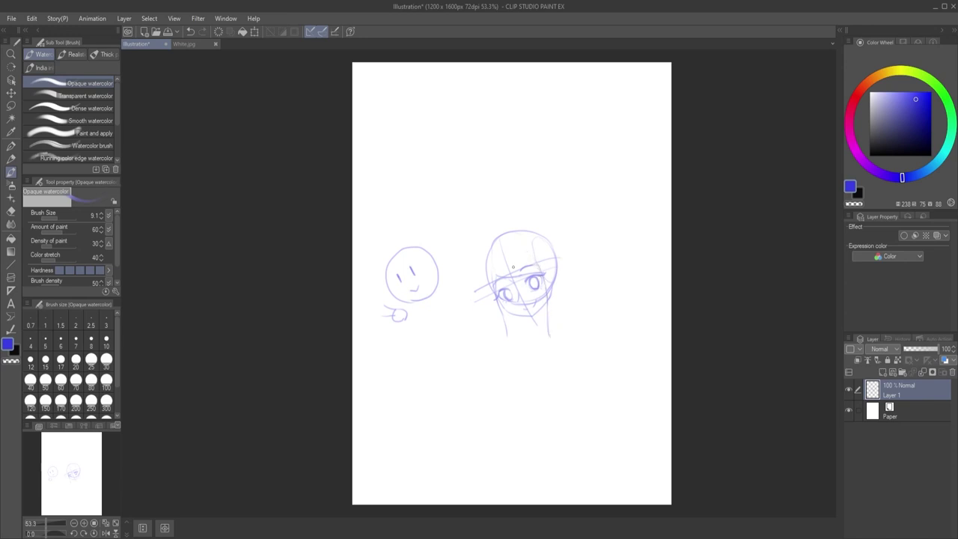
drag(486, 246, 485, 335)
drag(493, 223, 534, 215)
key(ctrl+z)
key(ctrl+z)
mouse_move(491, 242)
mouse_down()
mouse_move(541, 226)
mouse_move(493, 236)
mouse_move(560, 247)
mouse_move(571, 271)
mouse_up()
key(ctrl+z)
key(ctrl+z)
mouse_move(580, 309)
mouse_down()
mouse_move(571, 279)
mouse_move(588, 326)
mouse_up()
drag(557, 276, 566, 329)
key(ctrl+z)
key(ctrl+z)
key(ctrl+z)
drag(486, 303, 494, 352)
key(ctrl+z)
key(ctrl+z)
key(ctrl+z)
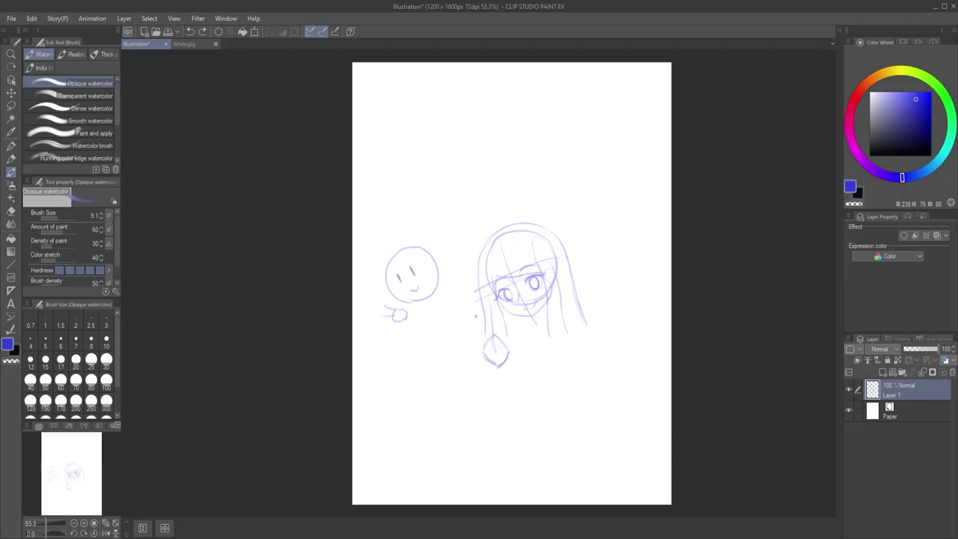
Step: Add a short stroke at the lower-left hair strand
mouse_move(478, 322)
mouse_down()
mouse_move(492, 333)
mouse_move(480, 327)
mouse_up()
Step: Sketch the peace-sign fingers on the hand, redrawing misplaced strokes
key(ctrl+z)
key(ctrl+z)
drag(473, 336, 483, 342)
key(ctrl+z)
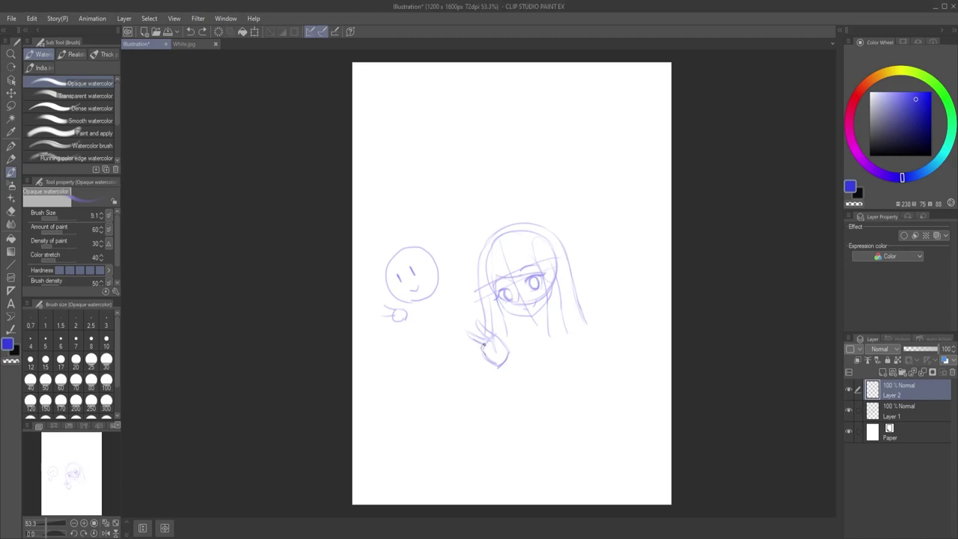
drag(484, 343, 488, 350)
drag(486, 356, 491, 359)
key(ctrl+z)
drag(485, 341, 492, 349)
key(ctrl+z)
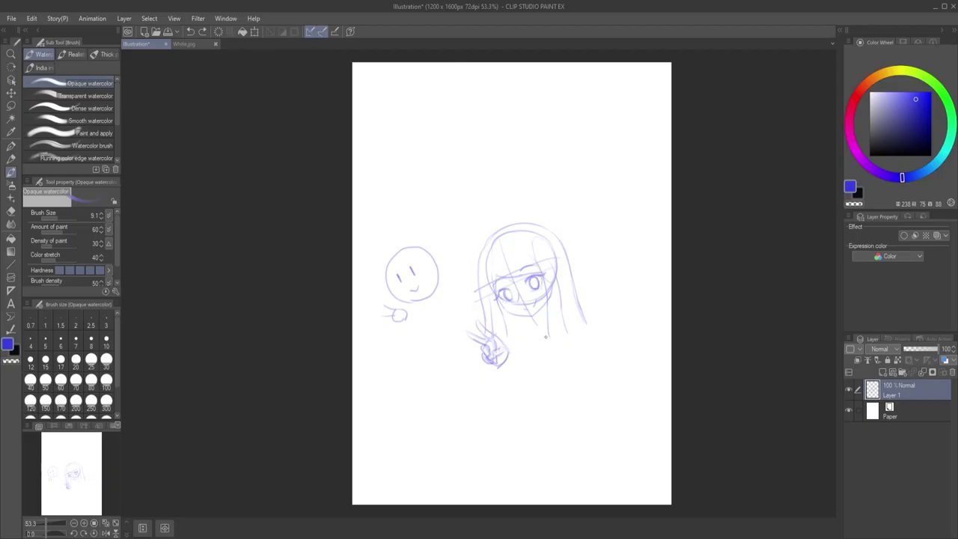
Step: Add a tiny mark below the chin and a small earring beside the face
key(e)
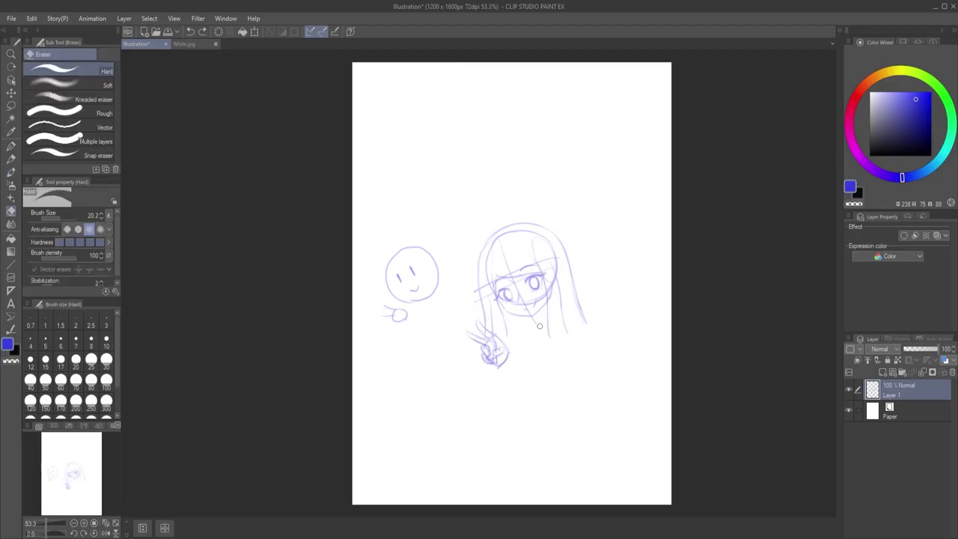
key(b)
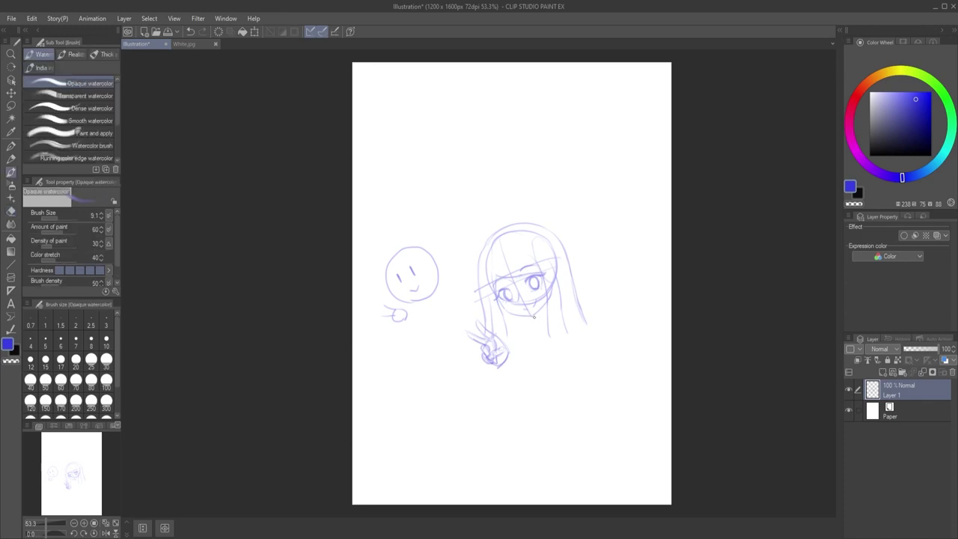
drag(533, 317, 534, 321)
drag(554, 293, 559, 307)
Step: Draw the right shoulder, body side line and a neck stroke, undoing misfires
drag(589, 320, 597, 378)
key(ctrl+z)
key(ctrl+y)
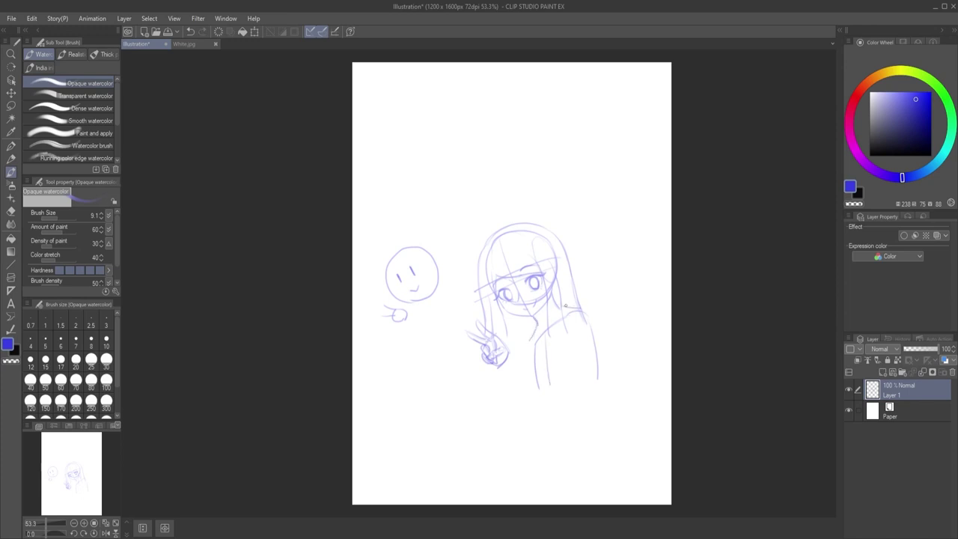
drag(565, 305, 582, 312)
drag(591, 352, 588, 319)
key(ctrl+z)
mouse_move(523, 341)
mouse_down()
mouse_move(533, 359)
mouse_move(525, 345)
mouse_up()
key(ctrl+z)
key(ctrl+z)
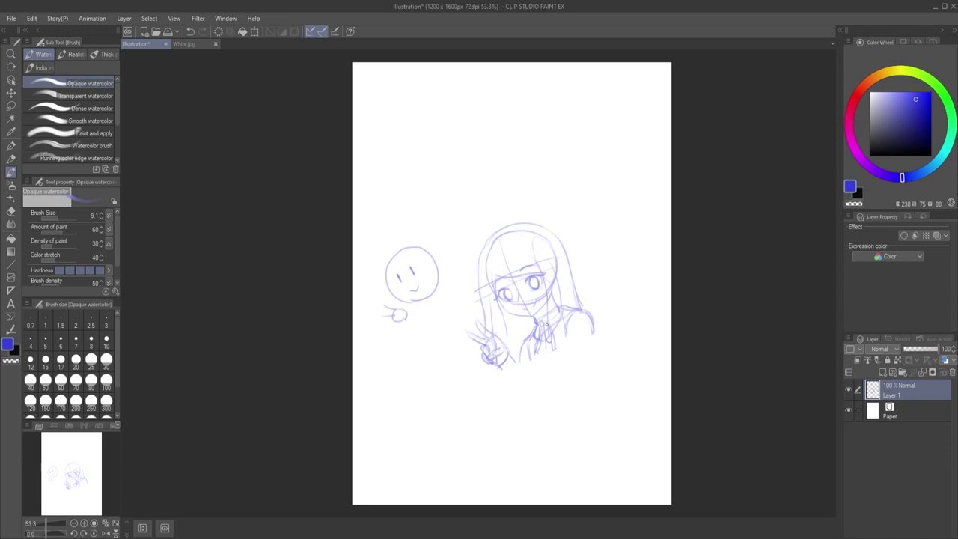
Step: Zoom in on the face and ink the eyelids, lash line, brow and cheek line
key(ctrl+shift+n)
click(544, 277)
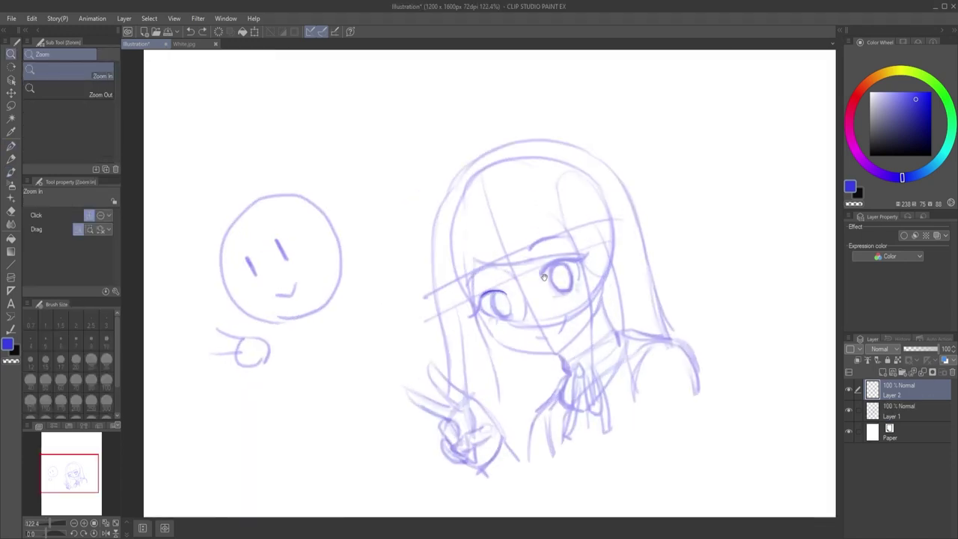
key(p)
drag(543, 256, 578, 250)
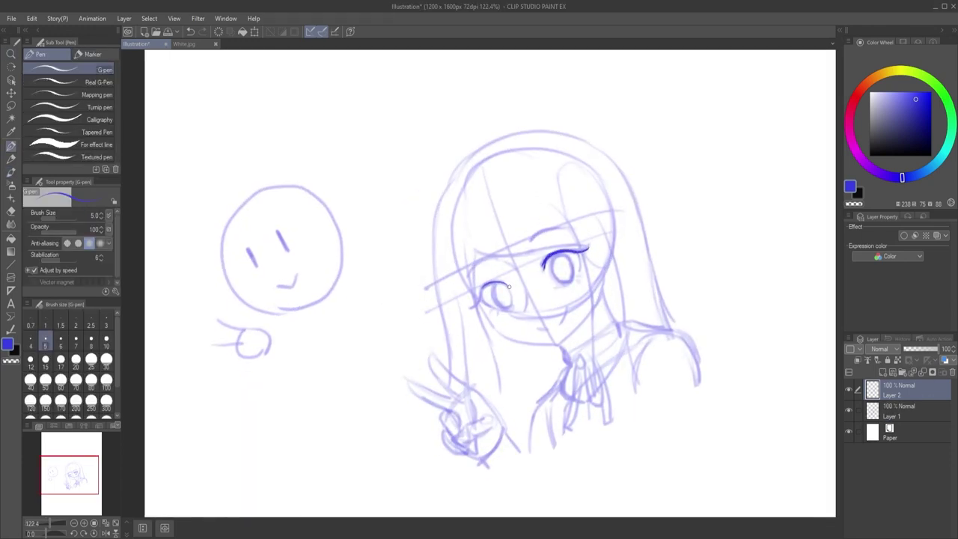
drag(509, 285, 470, 307)
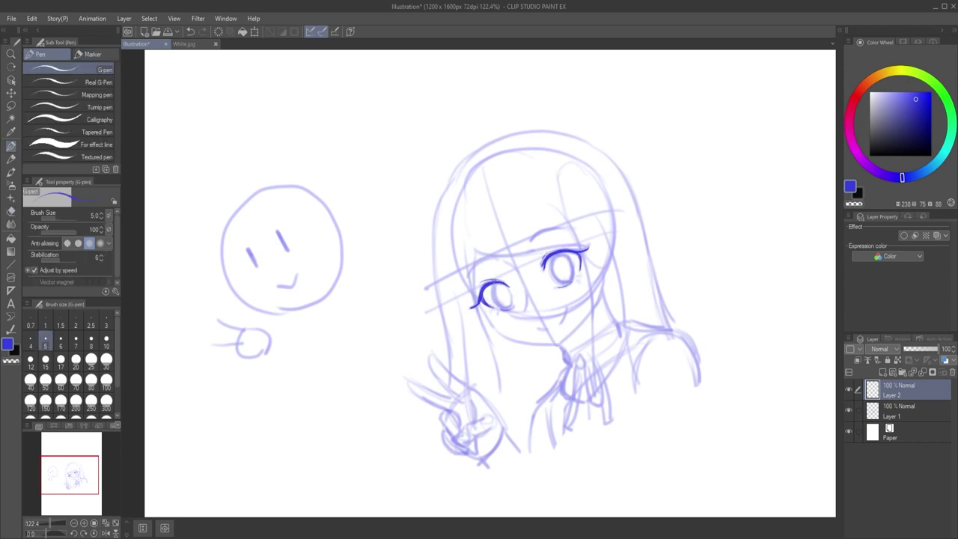
mouse_move(467, 274)
mouse_down()
mouse_move(497, 259)
mouse_move(517, 269)
mouse_up()
drag(533, 238, 567, 229)
mouse_move(523, 284)
mouse_down()
mouse_move(528, 307)
mouse_move(510, 307)
mouse_up()
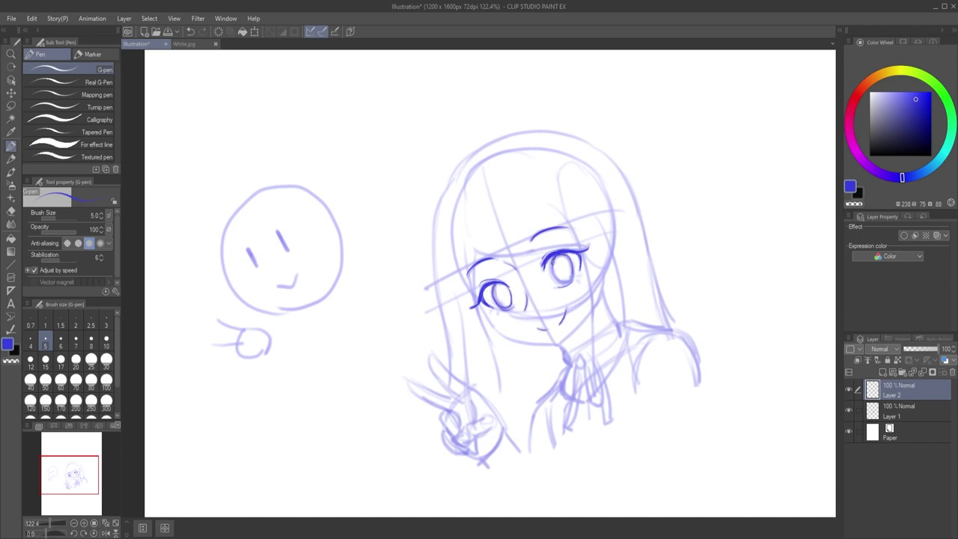
Step: Ink the hair strands framing the face and the jaw line under the chin
mouse_move(581, 245)
mouse_down()
mouse_move(472, 242)
mouse_move(476, 299)
mouse_up()
drag(480, 305, 499, 393)
mouse_move(488, 332)
mouse_down()
mouse_move(549, 343)
mouse_move(567, 314)
mouse_up()
mouse_move(552, 209)
mouse_down()
mouse_move(576, 238)
mouse_move(585, 273)
mouse_move(597, 415)
mouse_up()
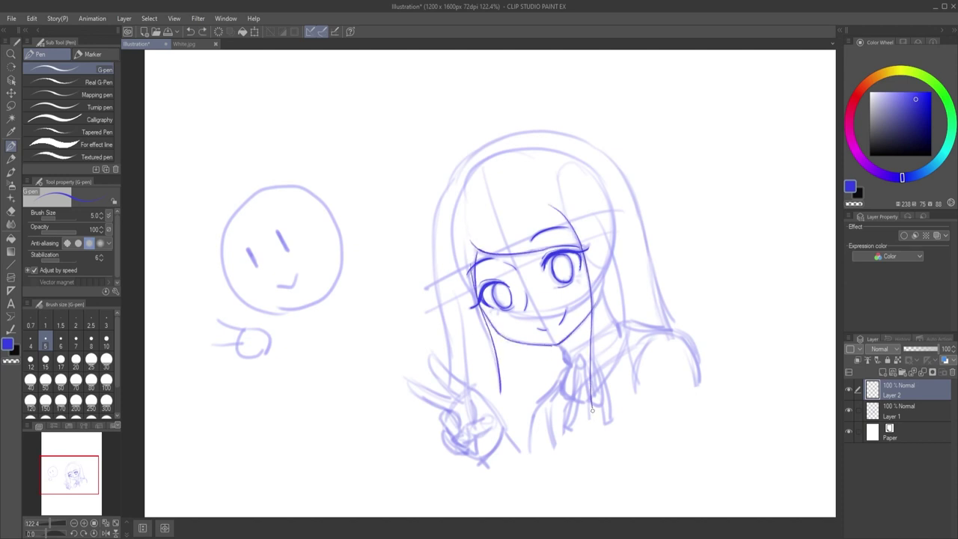
drag(449, 244, 466, 380)
drag(447, 185, 447, 370)
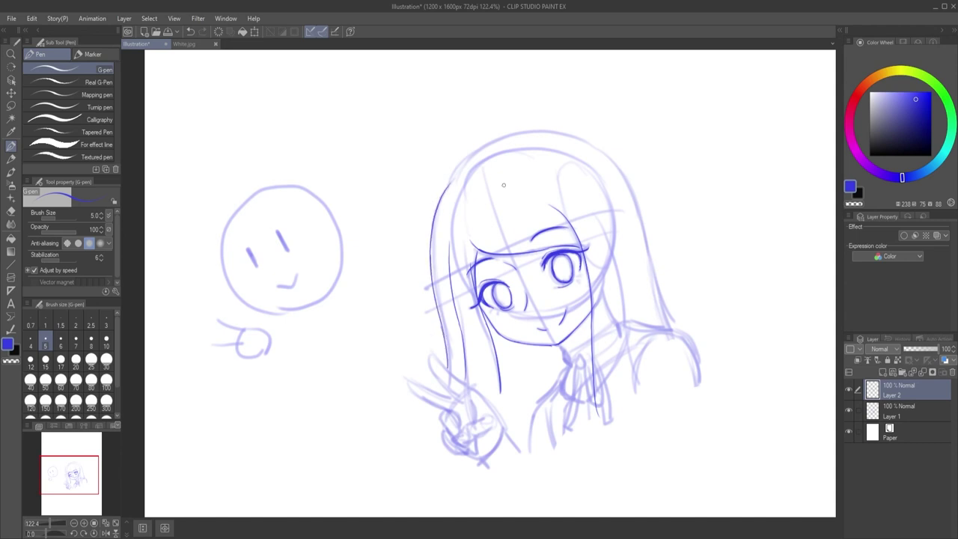
Step: Ink the top-of-head curve and the long outer hair lines on both sides
drag(464, 156, 590, 135)
drag(488, 142, 452, 183)
mouse_move(585, 139)
mouse_down()
mouse_move(627, 176)
mouse_move(677, 333)
mouse_up()
drag(597, 221, 635, 398)
mouse_move(559, 338)
mouse_down()
mouse_move(594, 346)
mouse_move(593, 364)
mouse_up()
Step: Ink the collar, the ribbon bow's knot and tails, the torso lines and the right shoulder
drag(573, 356, 593, 409)
mouse_move(579, 357)
mouse_down()
mouse_move(588, 404)
mouse_move(584, 367)
mouse_up()
drag(578, 363, 564, 413)
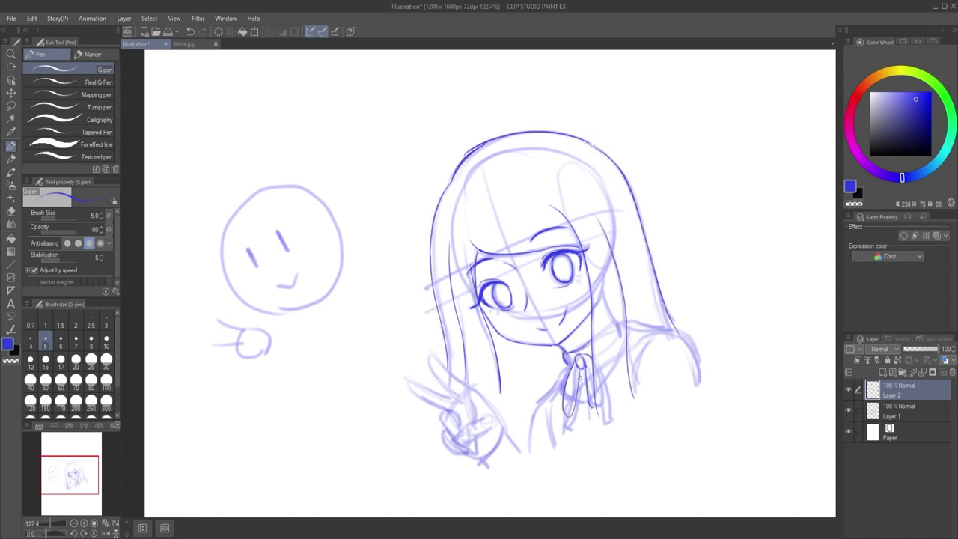
drag(583, 370, 575, 425)
drag(578, 416, 567, 434)
mouse_move(563, 365)
mouse_down()
mouse_move(533, 396)
mouse_move(527, 451)
mouse_up()
mouse_move(624, 321)
mouse_down()
mouse_move(688, 343)
mouse_move(703, 377)
mouse_up()
drag(638, 365, 635, 397)
Step: Ink the peace-sign hand's fingers, knuckles and two raised fingers
drag(479, 392, 499, 418)
drag(500, 424, 520, 453)
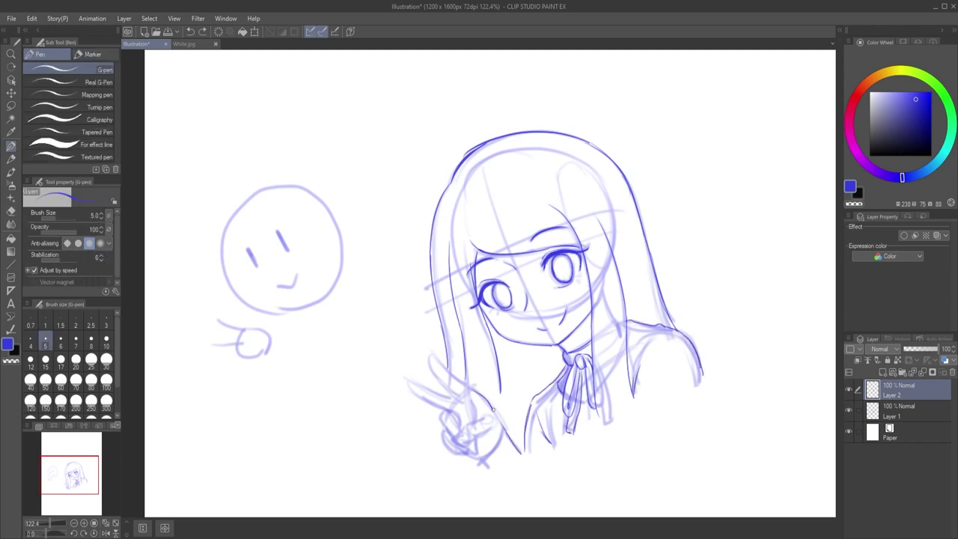
drag(502, 403, 488, 426)
drag(482, 430, 480, 449)
drag(490, 425, 458, 442)
mouse_move(438, 358)
mouse_down()
mouse_move(450, 385)
mouse_move(415, 384)
mouse_move(442, 398)
mouse_up()
drag(413, 396, 452, 413)
drag(449, 411, 463, 448)
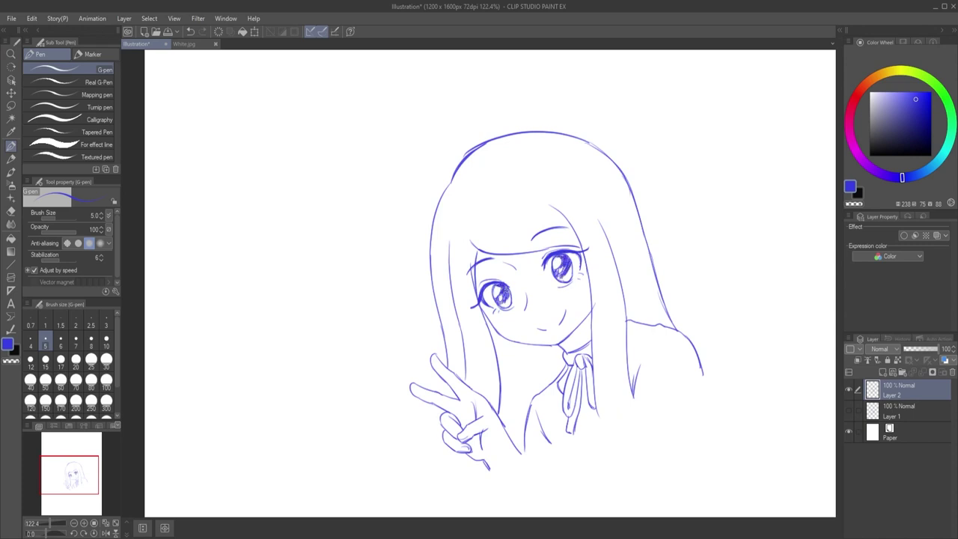
Step: Zoom out to about 55% to show the whole page of blue lineart
key(/)
drag(507, 297, 852, 419)
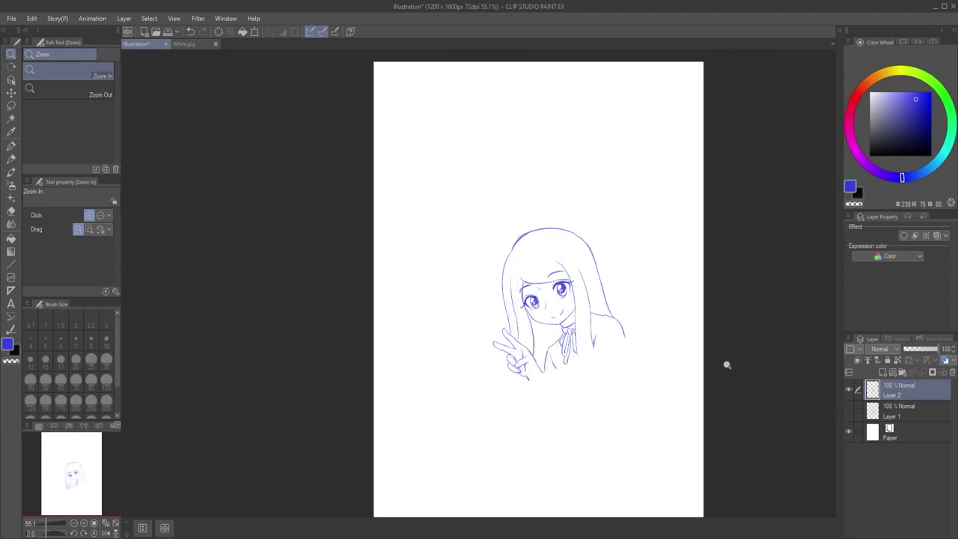